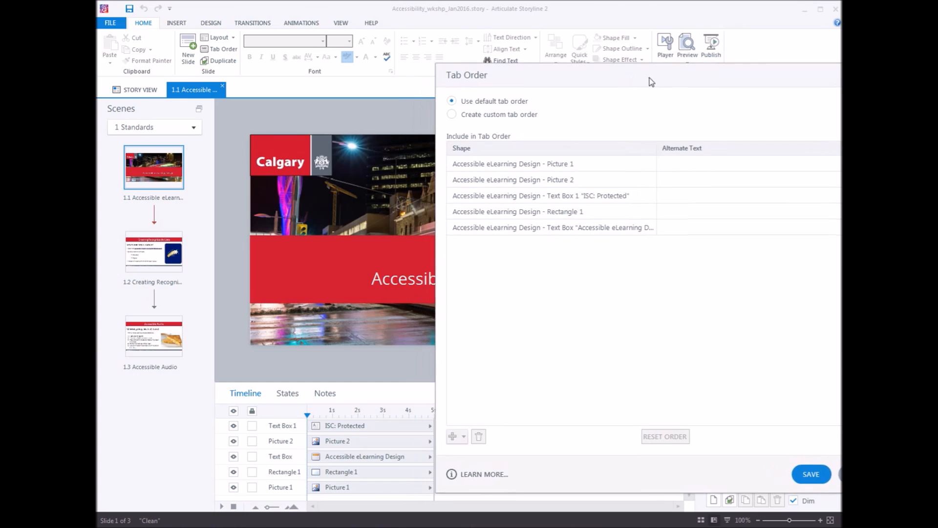
# Step: Examine which slide object each of the five entries in the default tab order refers to
pyautogui.click(552, 166)
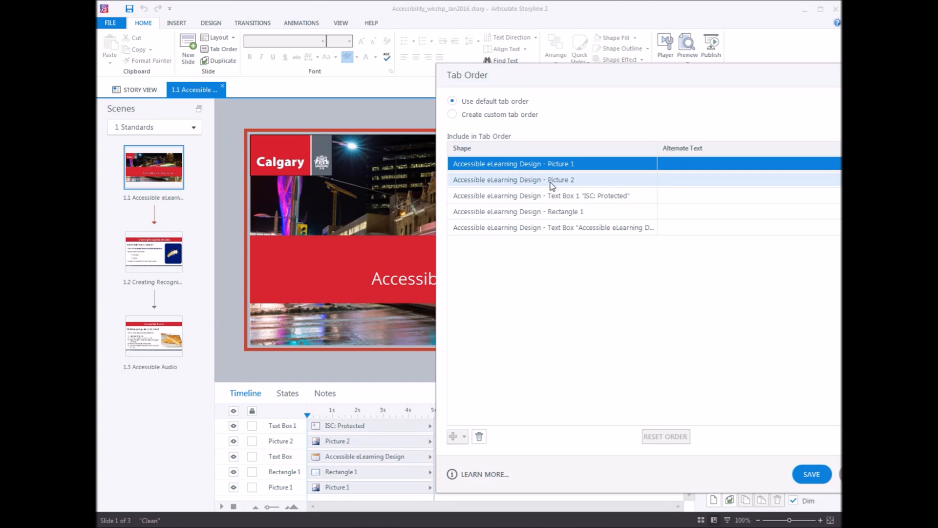
pyautogui.click(551, 185)
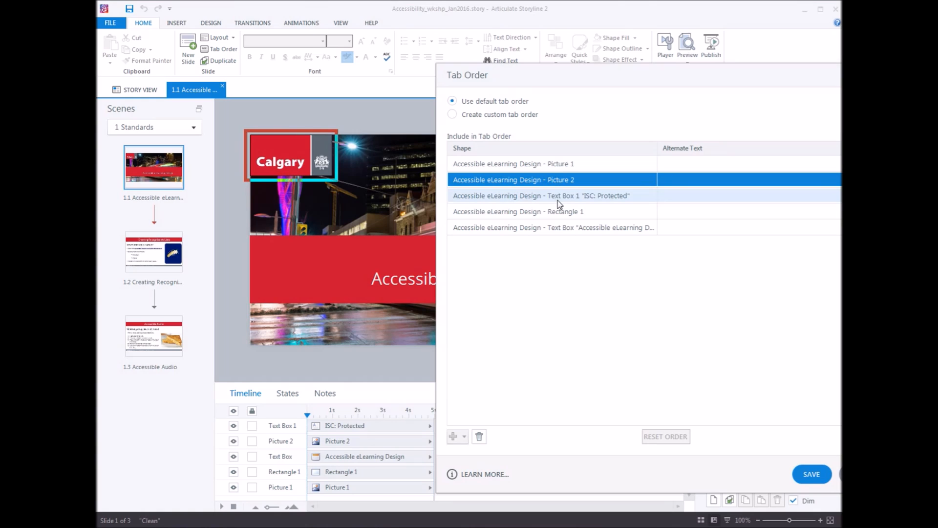
pyautogui.click(558, 198)
pyautogui.moveTo(569, 72); pyautogui.dragTo(693, 96)
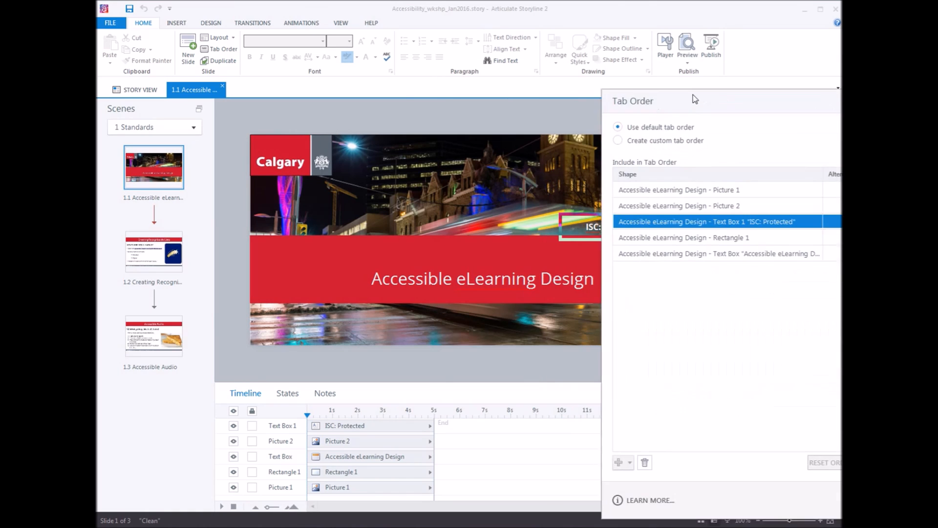
pyautogui.click(716, 234)
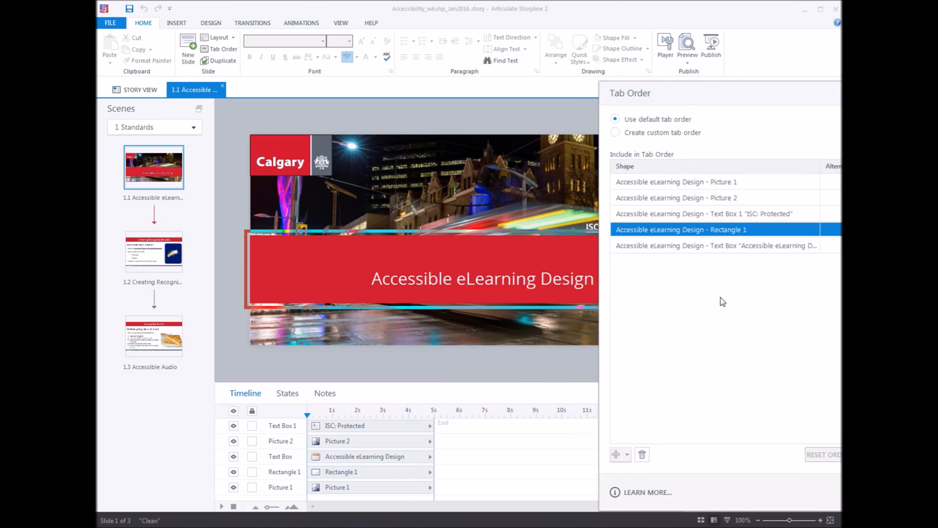
pyautogui.click(699, 248)
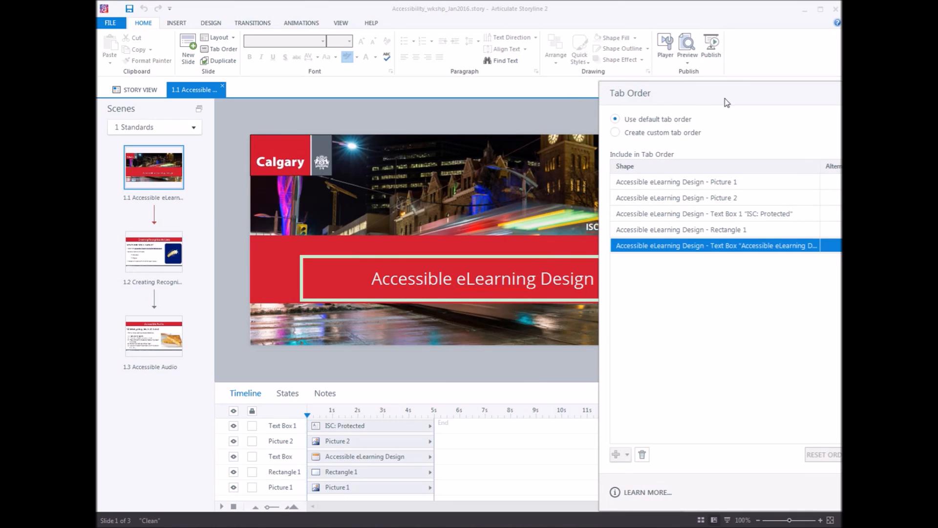
# Step: Switch to a custom tab order and move the "Accessible eLearning Design" title text box to first place
pyautogui.click(617, 133)
pyautogui.moveTo(750, 99); pyautogui.dragTo(555, 40)
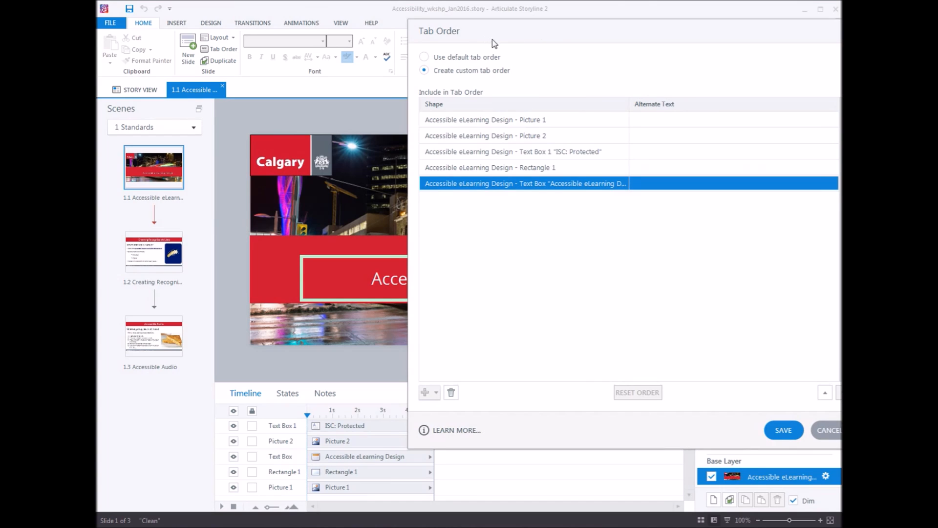
pyautogui.moveTo(501, 44); pyautogui.dragTo(549, 53)
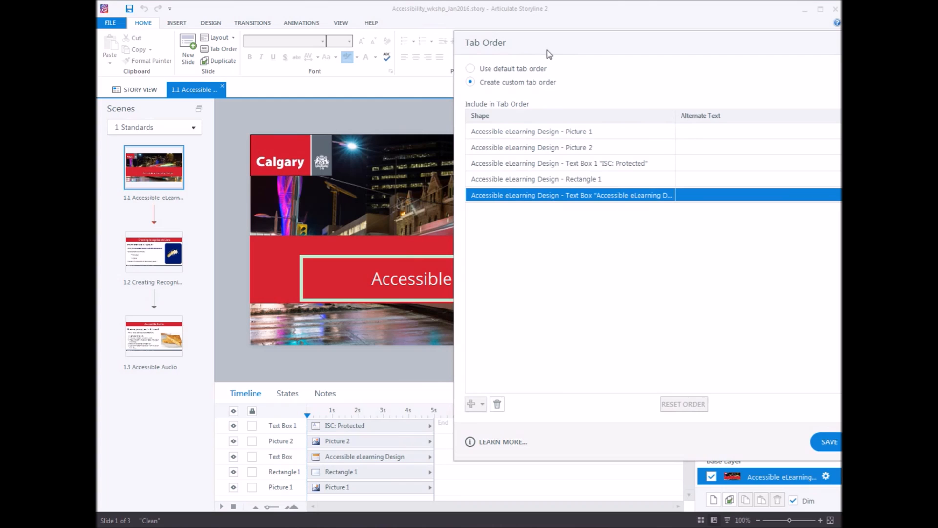
pyautogui.moveTo(549, 53); pyautogui.dragTo(544, 53)
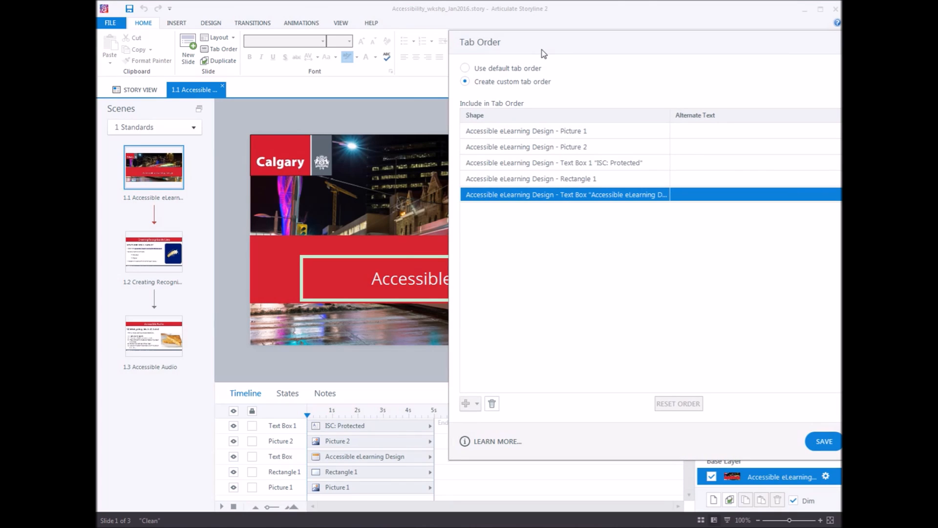
pyautogui.moveTo(542, 52); pyautogui.dragTo(547, 53)
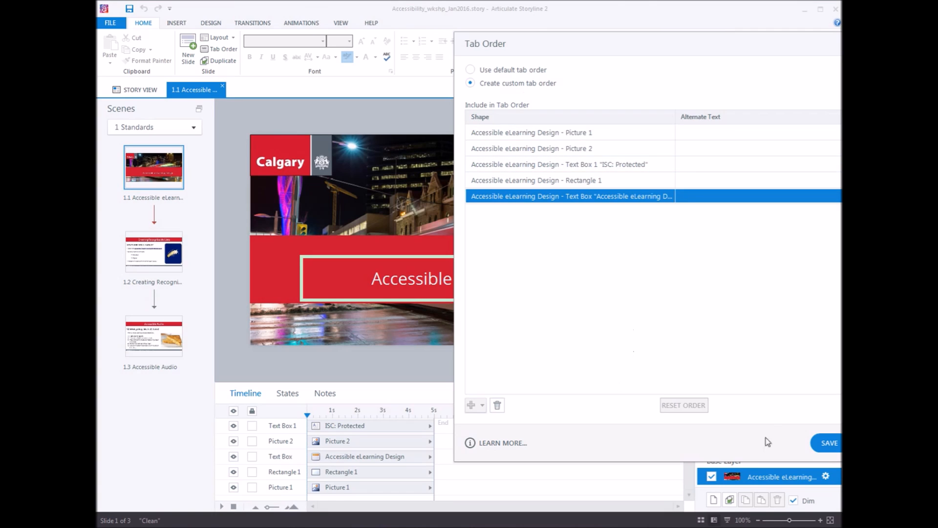
pyautogui.moveTo(782, 52); pyautogui.dragTo(682, 42)
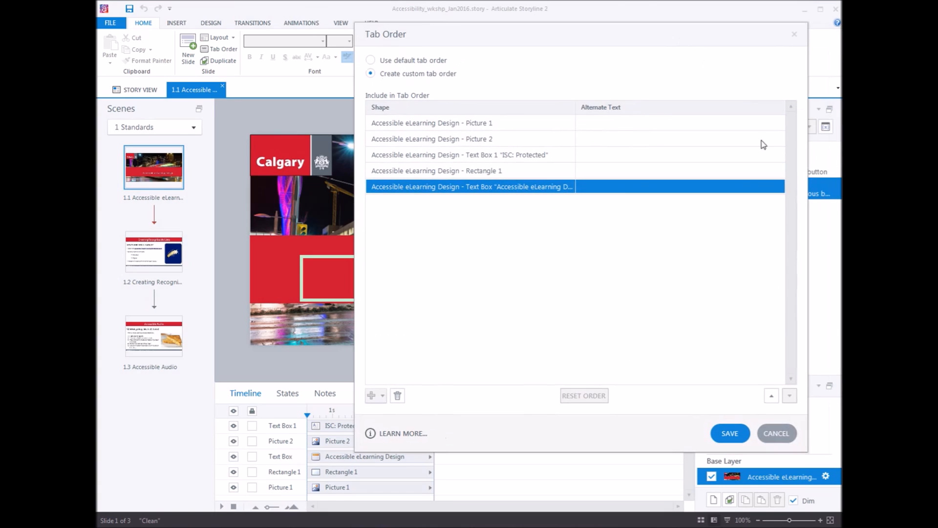
pyautogui.click(772, 396)
pyautogui.click(772, 396)
pyautogui.click(772, 396)
pyautogui.click(771, 396)
# Step: Remove the background photo, Picture 1, from the custom tab order
pyautogui.moveTo(482, 43); pyautogui.dragTo(634, 104)
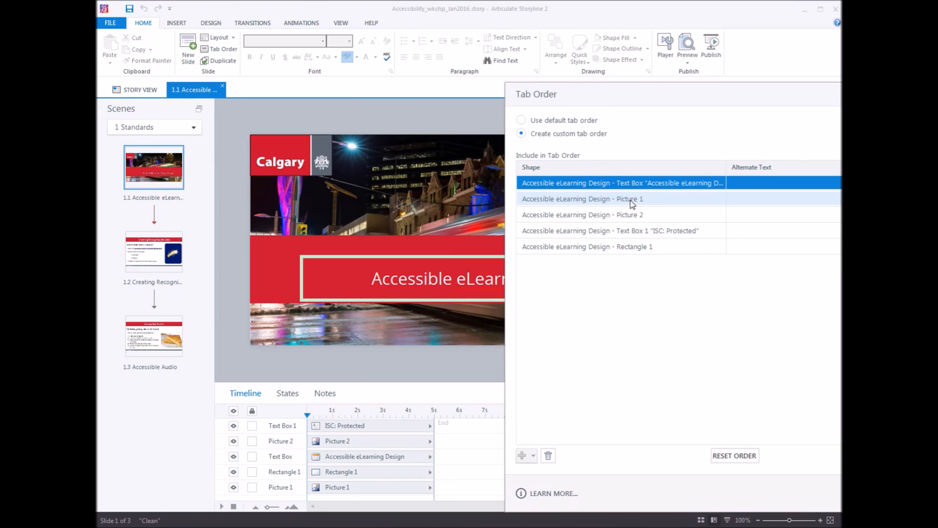
pyautogui.click(631, 204)
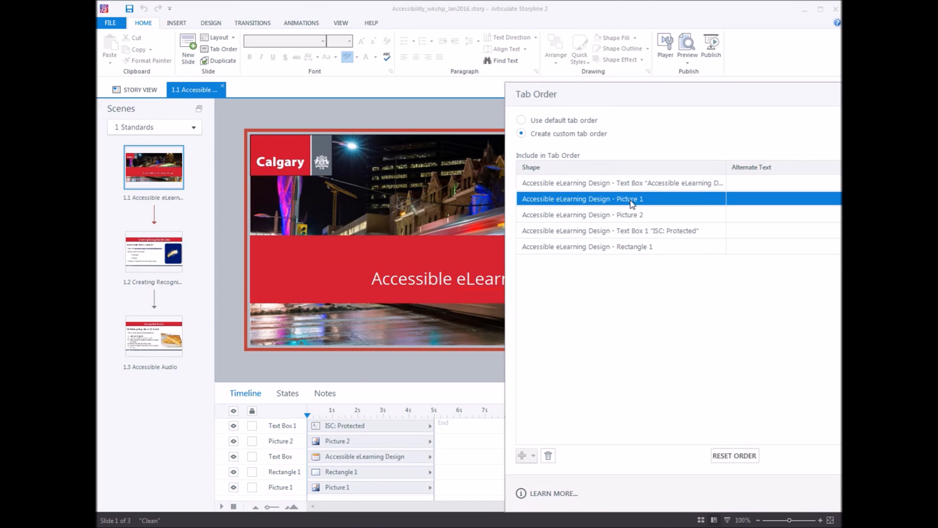
pyautogui.moveTo(585, 94); pyautogui.dragTo(760, 117)
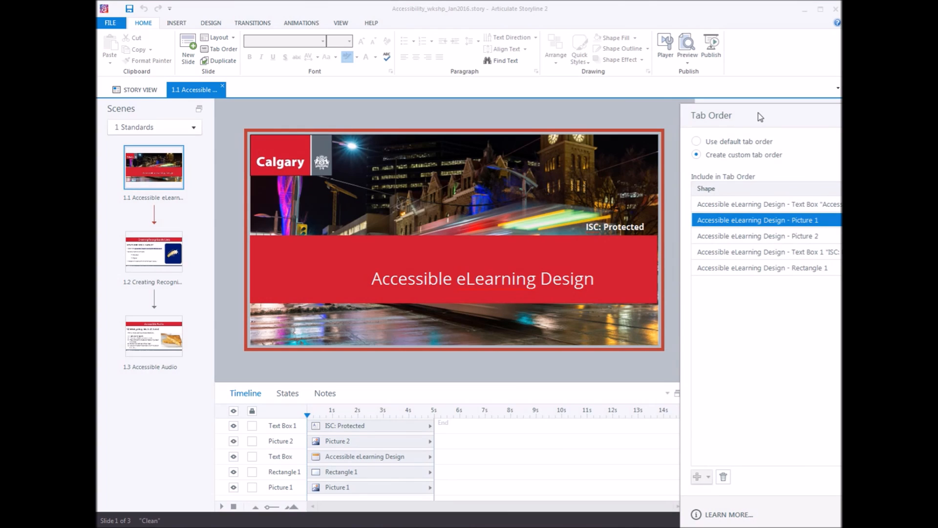
pyautogui.moveTo(760, 117); pyautogui.dragTo(761, 115)
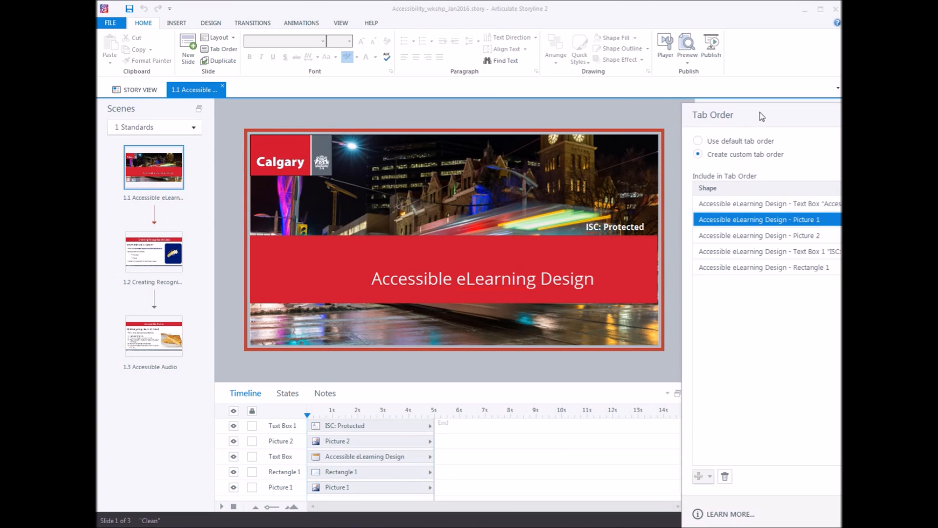
pyautogui.moveTo(759, 112); pyautogui.dragTo(461, 69)
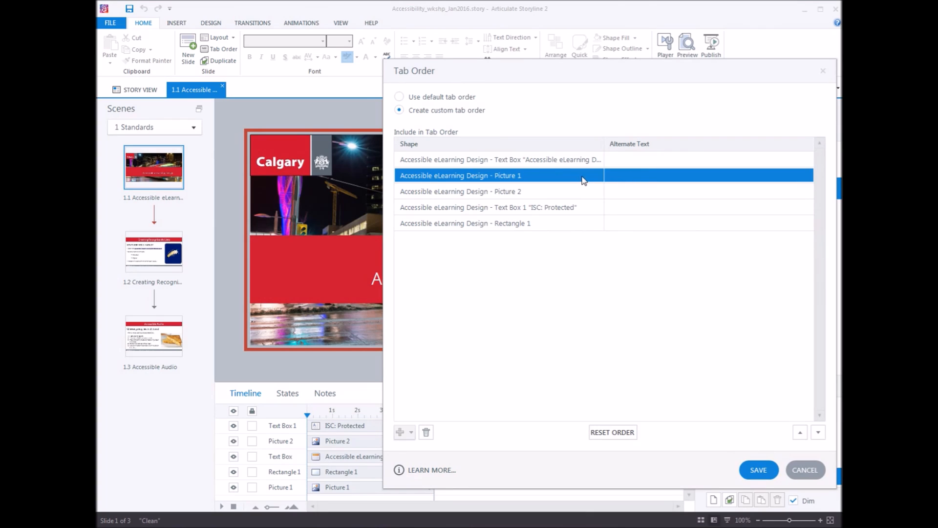
pyautogui.click(624, 177)
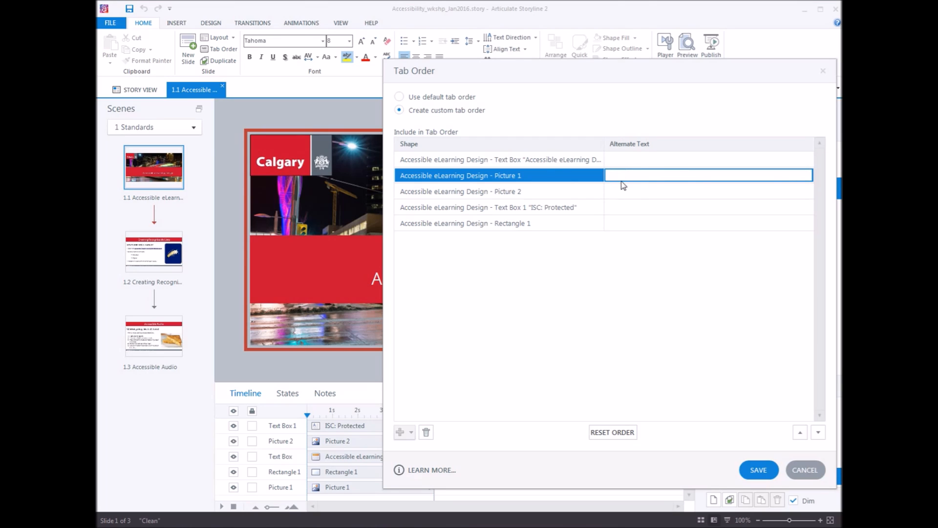
pyautogui.moveTo(562, 75); pyautogui.dragTo(795, 101)
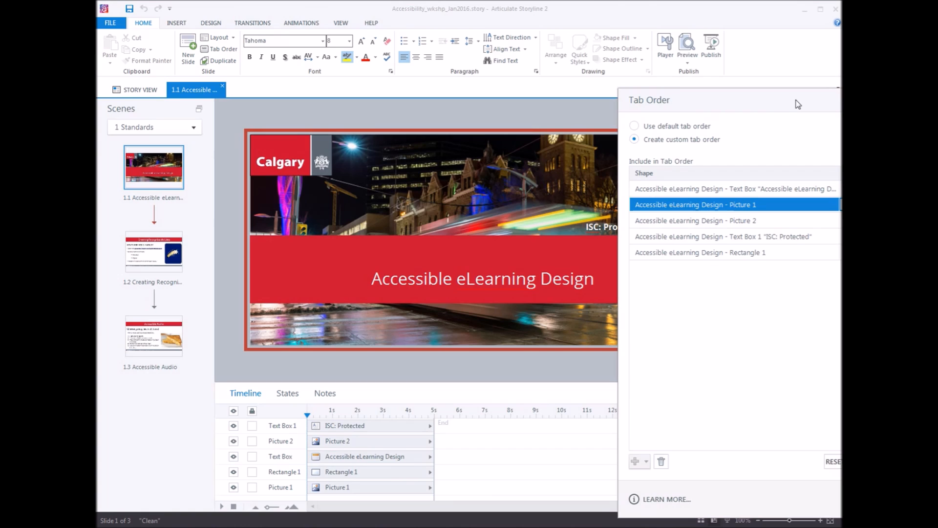
pyautogui.moveTo(798, 104); pyautogui.dragTo(525, 57)
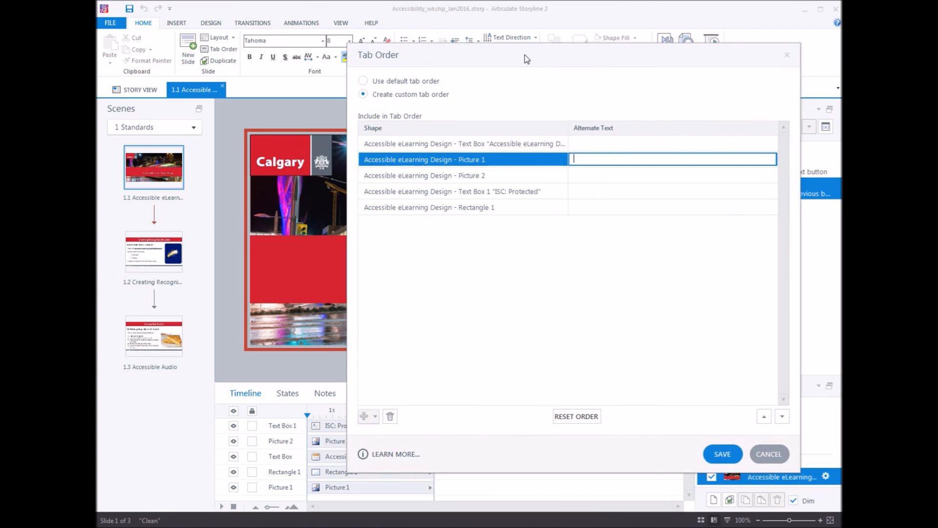
pyautogui.click(390, 416)
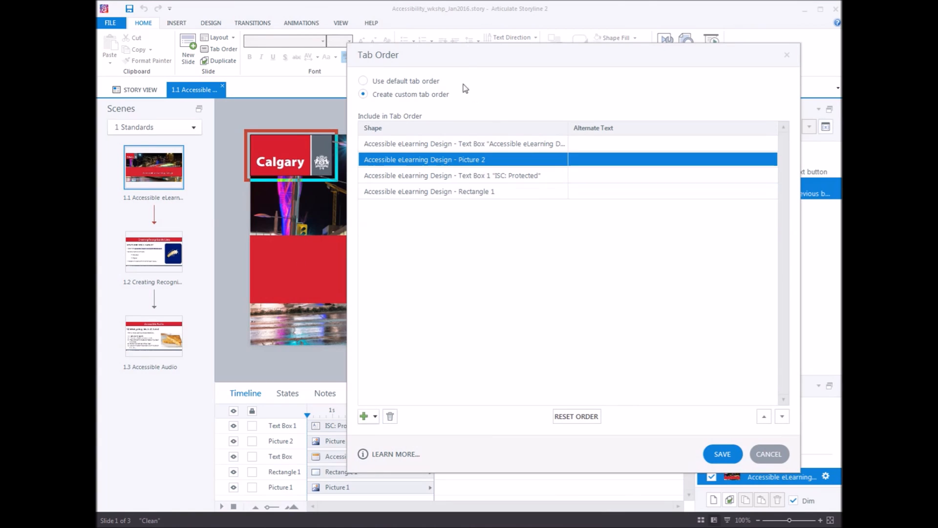
# Step: Give the Calgary logo, Picture 2, the alternate text "A City of Calgary course"
pyautogui.moveTo(464, 62); pyautogui.dragTo(571, 95)
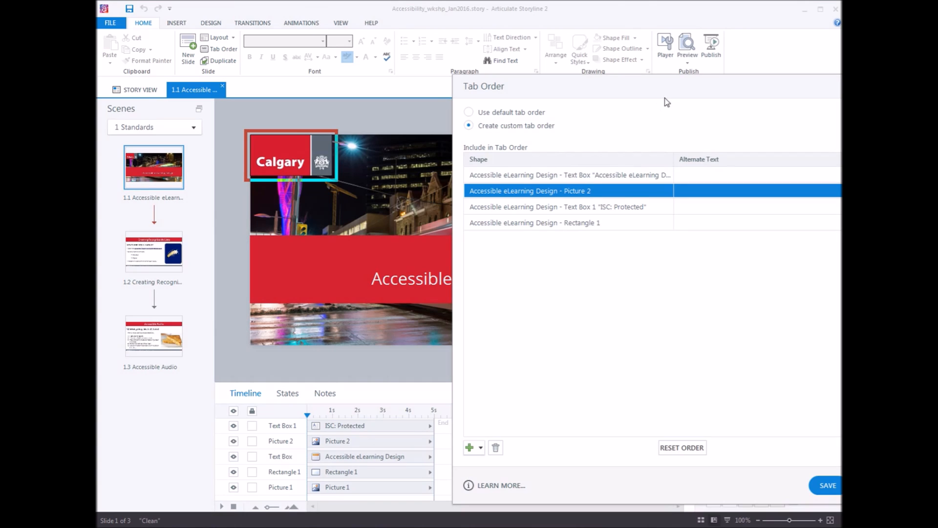
pyautogui.moveTo(670, 96); pyautogui.dragTo(591, 102)
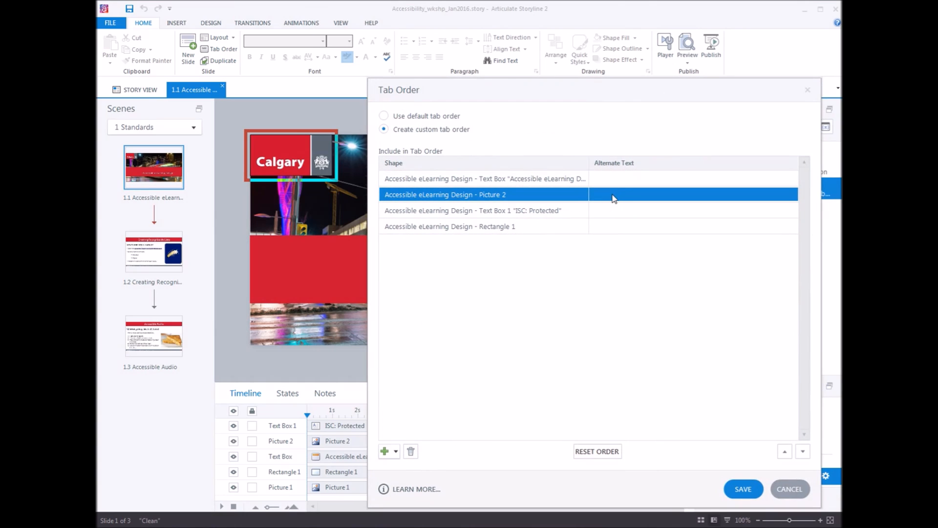
pyautogui.click(617, 194)
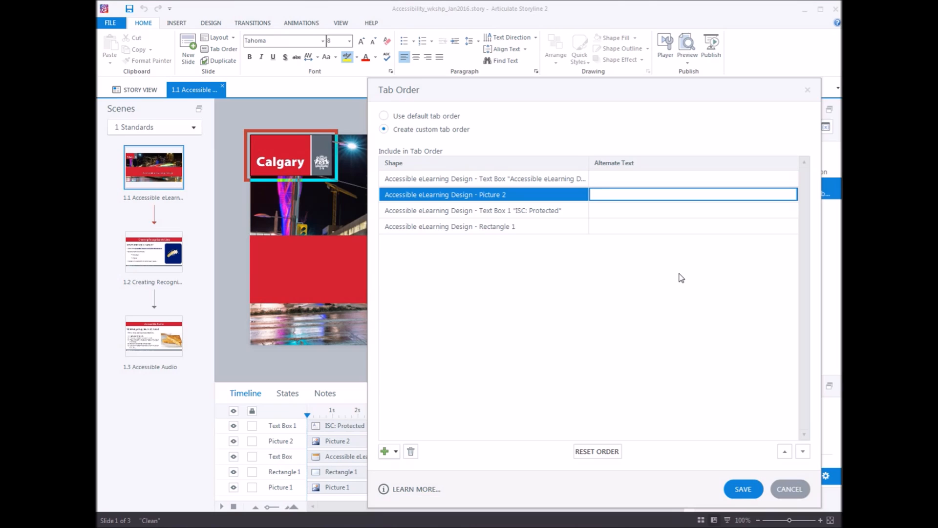
pyautogui.write('A City of Calgary course')
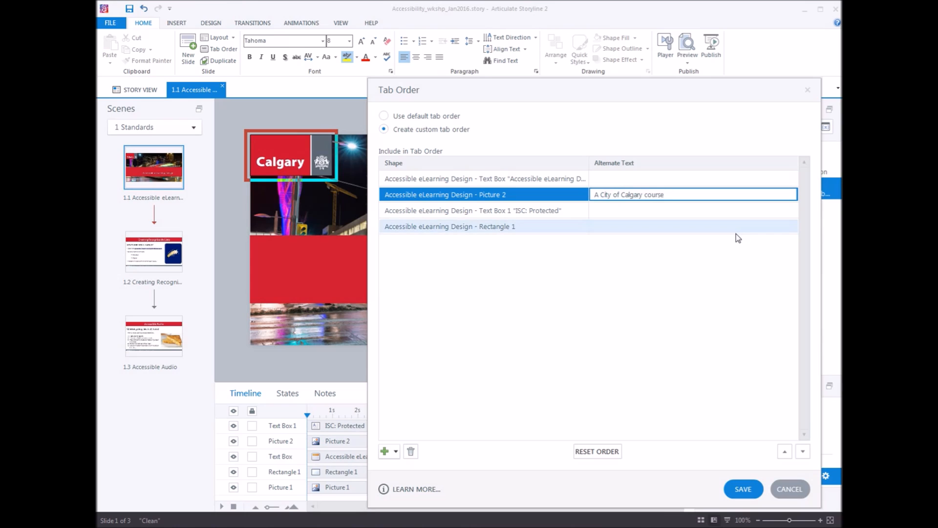
# Step: Give the "ISC: Protected" text box the alternate text "I S C Protected"
pyautogui.click(535, 215)
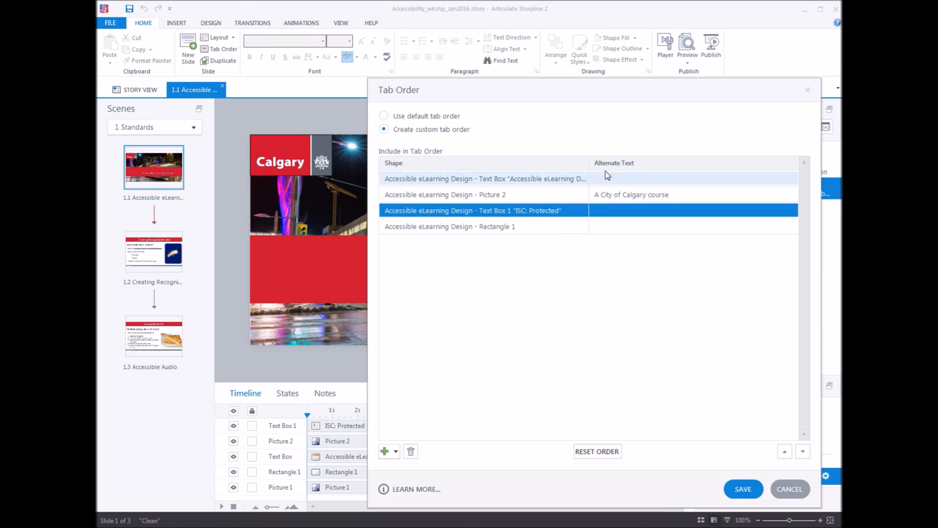
pyautogui.moveTo(488, 101); pyautogui.dragTo(753, 170)
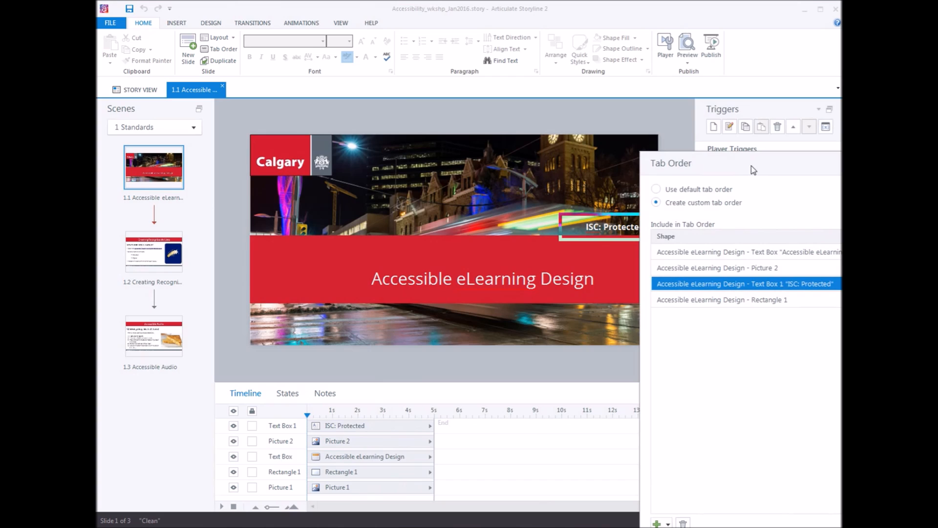
pyautogui.moveTo(753, 170); pyautogui.dragTo(776, 171)
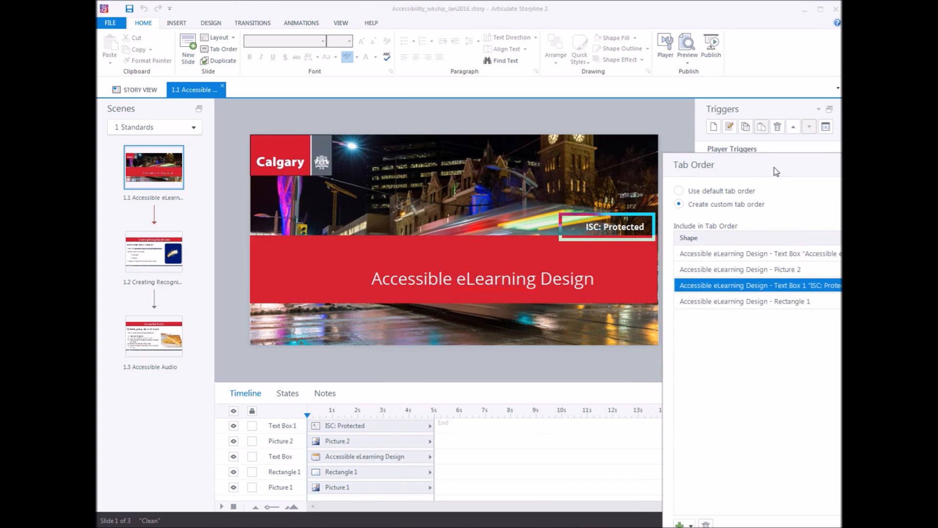
pyautogui.moveTo(776, 172); pyautogui.dragTo(506, 114)
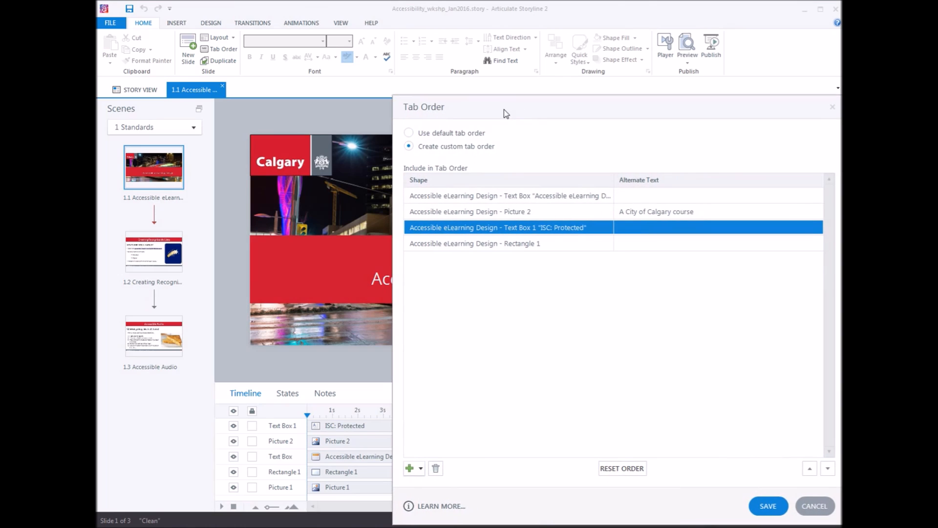
pyautogui.click(645, 230)
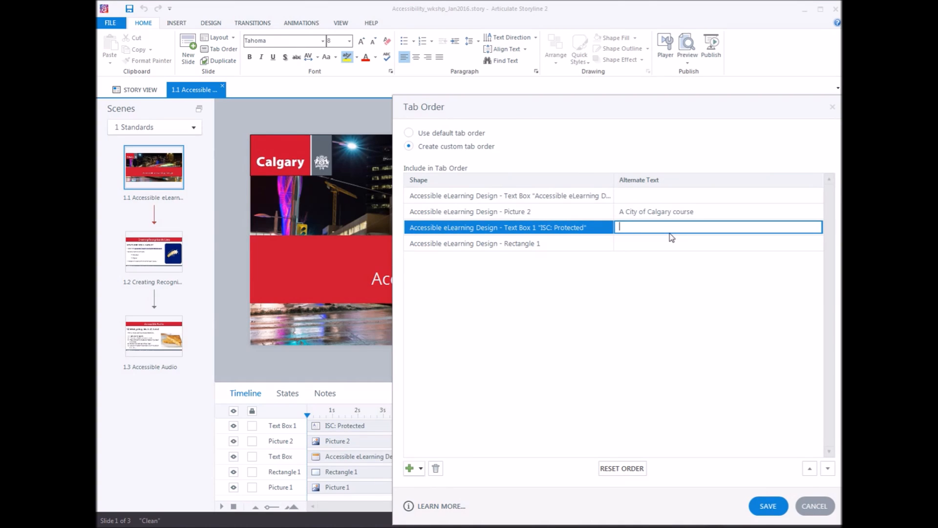
pyautogui.write('I s')
pyautogui.press('BackSpace')
pyautogui.write('S C')
pyautogui.write('Protected')
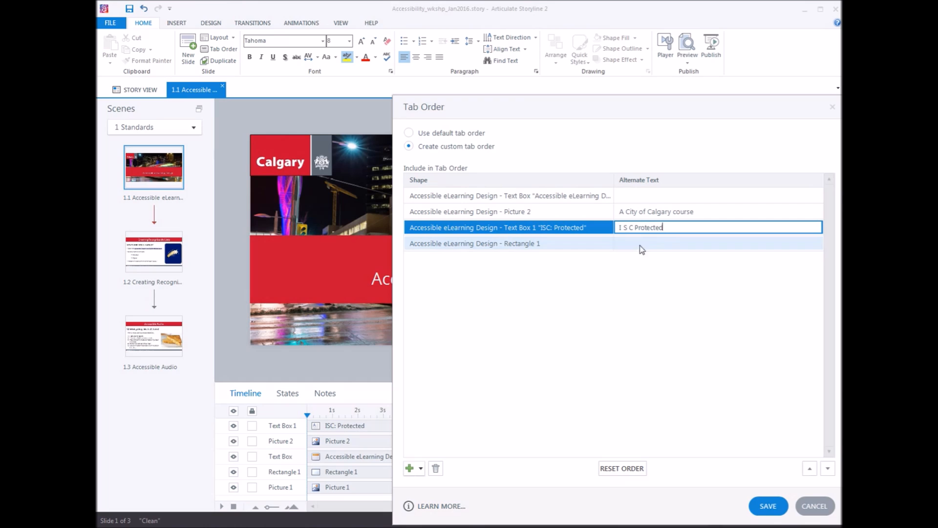
# Step: Remove the decorative Rectangle 1 from the tab order and save the custom tab order
pyautogui.moveTo(631, 110); pyautogui.dragTo(853, 89)
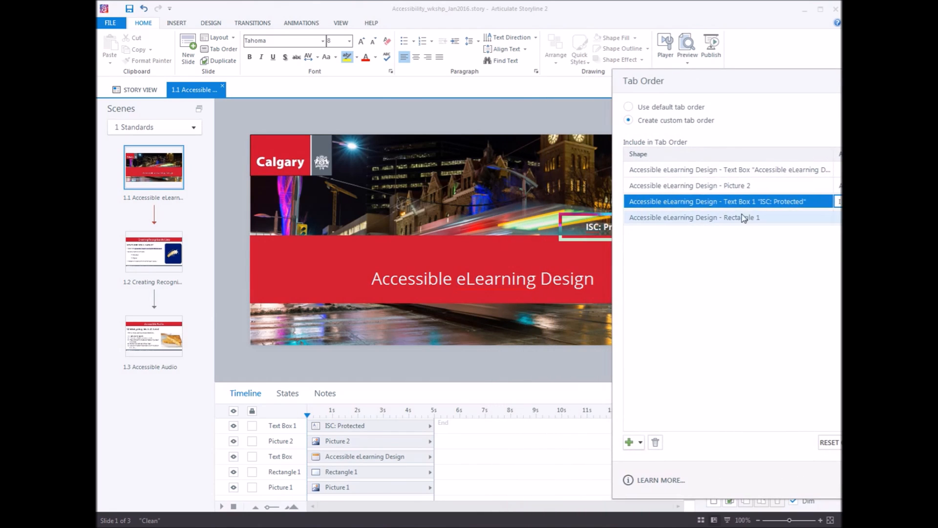
pyautogui.click(743, 218)
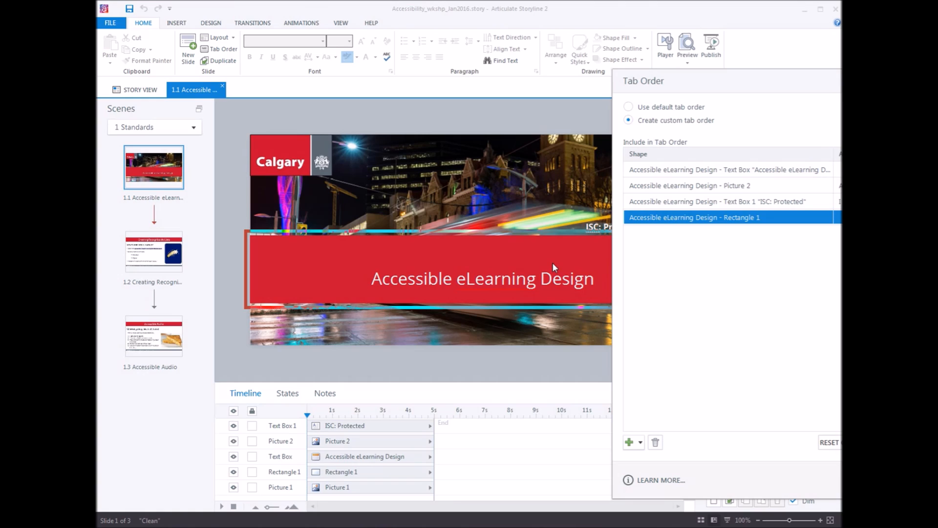
pyautogui.click(655, 443)
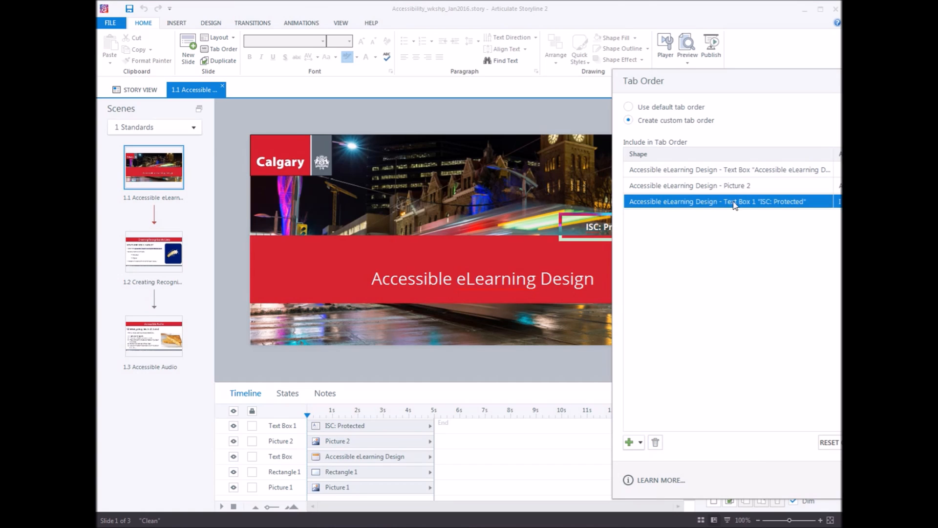
pyautogui.moveTo(751, 87); pyautogui.dragTo(404, 49)
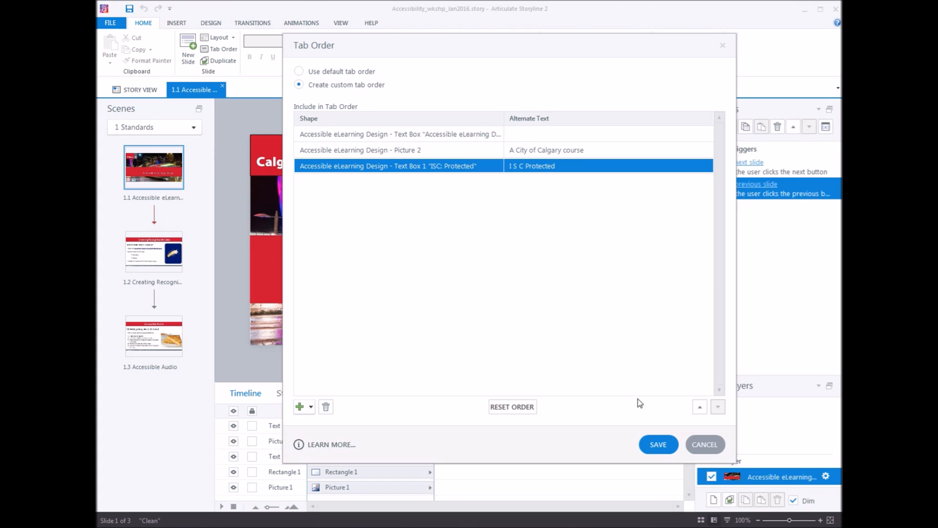
pyautogui.click(669, 445)
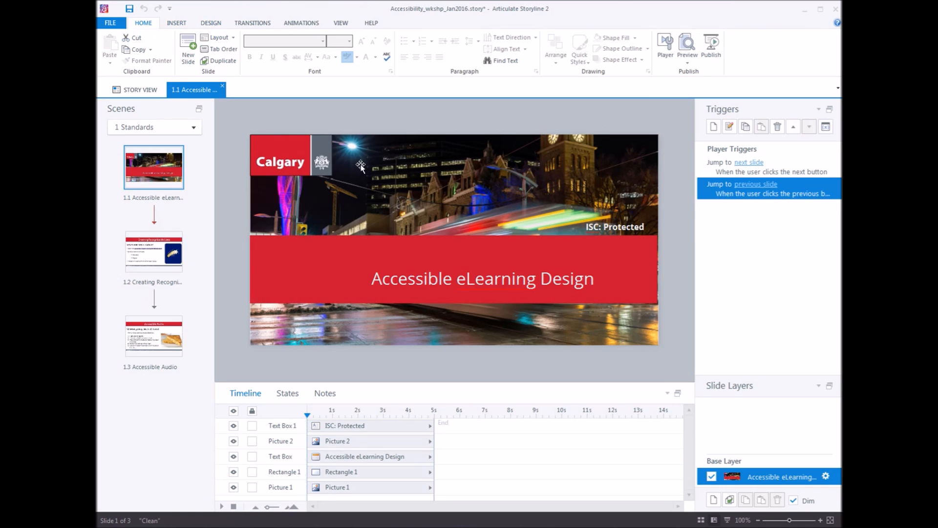
# Step: Check the alternate text settings of the red Rectangle 1 behind the title, switching its visibility to accessibility tools on and back off
pyautogui.click(356, 246)
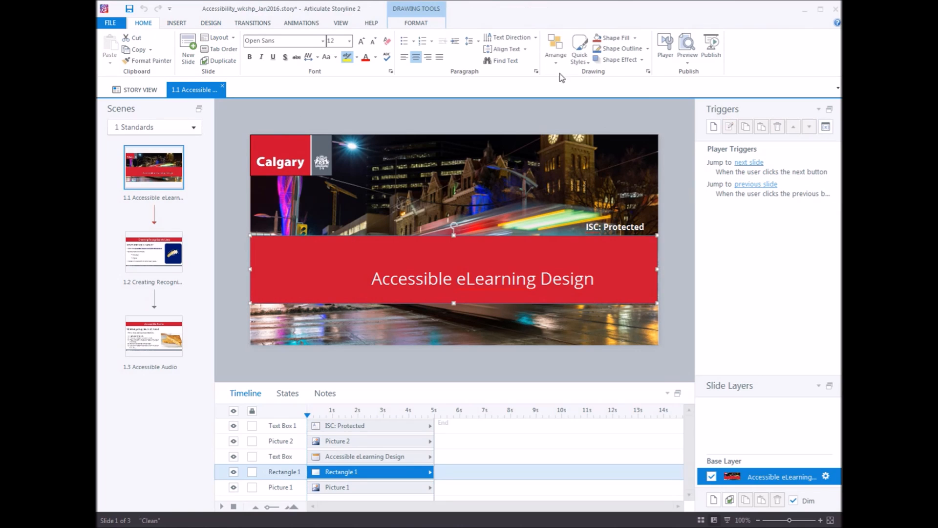
pyautogui.click(421, 25)
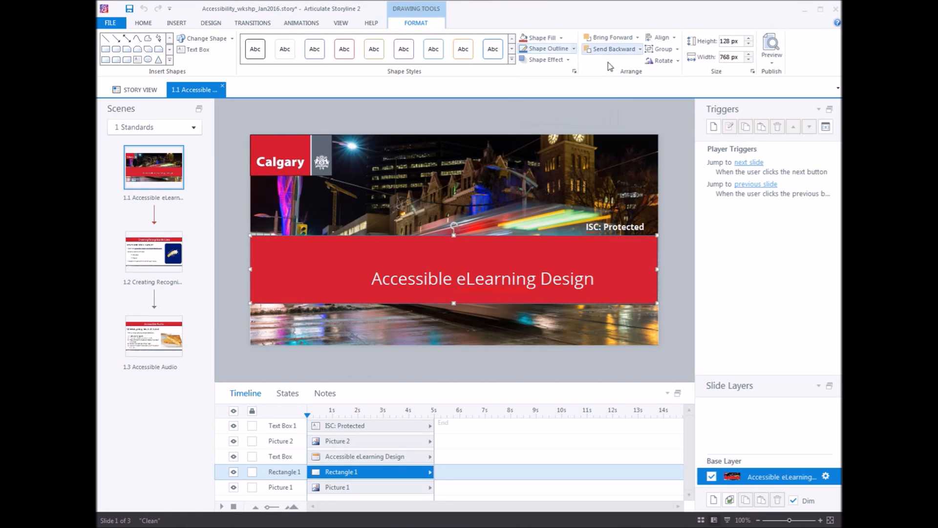
pyautogui.click(754, 71)
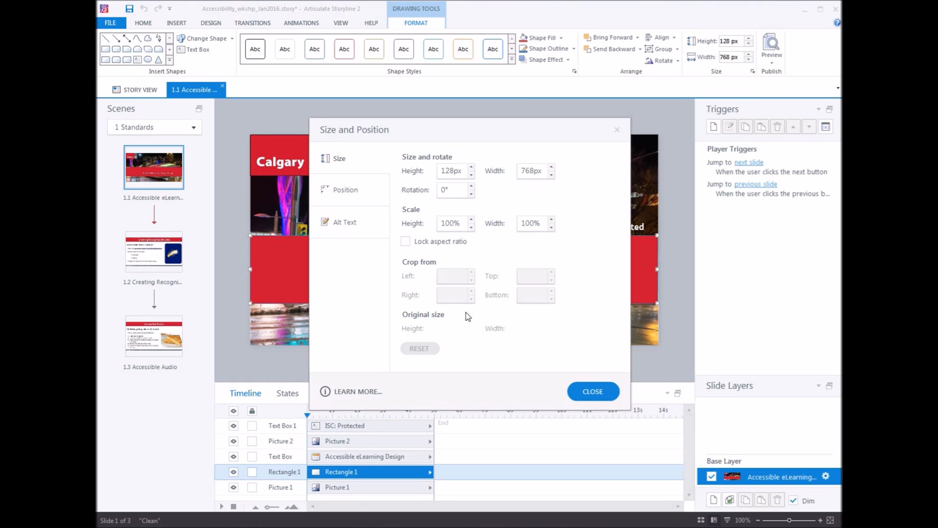
pyautogui.click(349, 224)
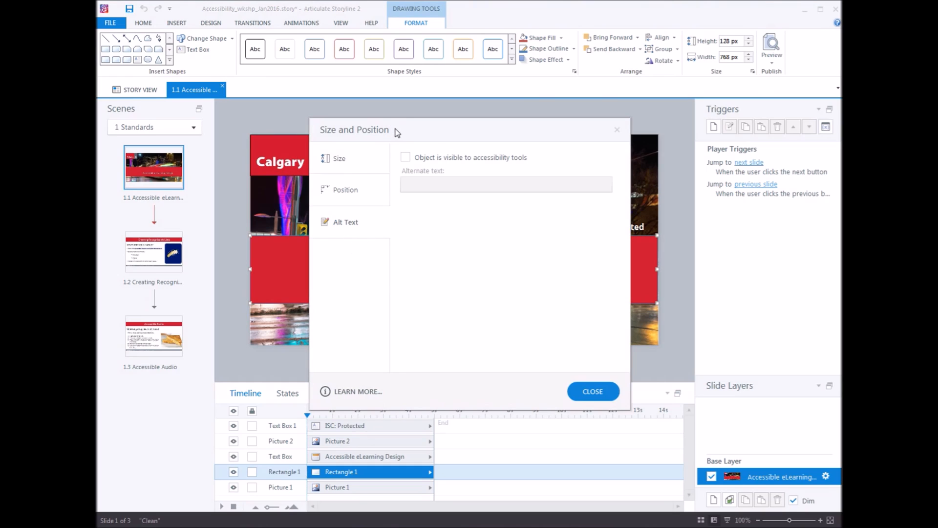
pyautogui.moveTo(399, 129); pyautogui.dragTo(635, 217)
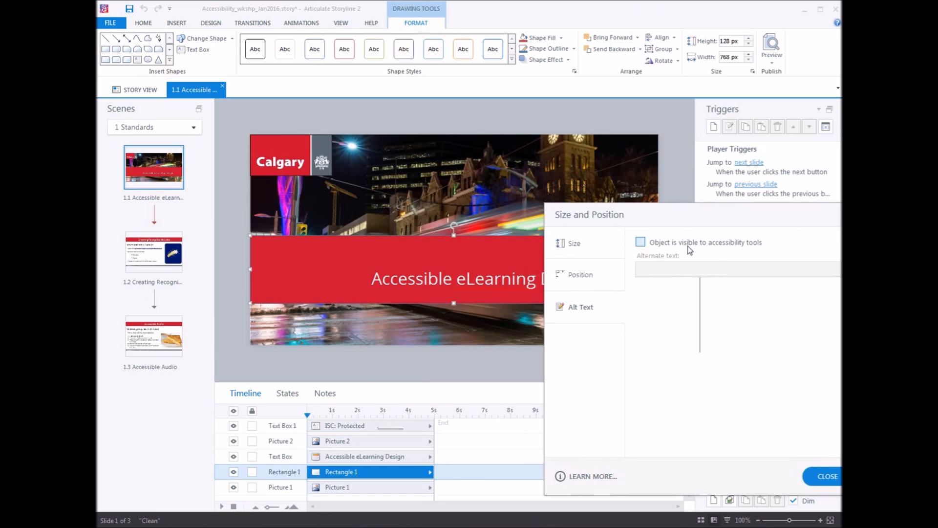
pyautogui.click(643, 242)
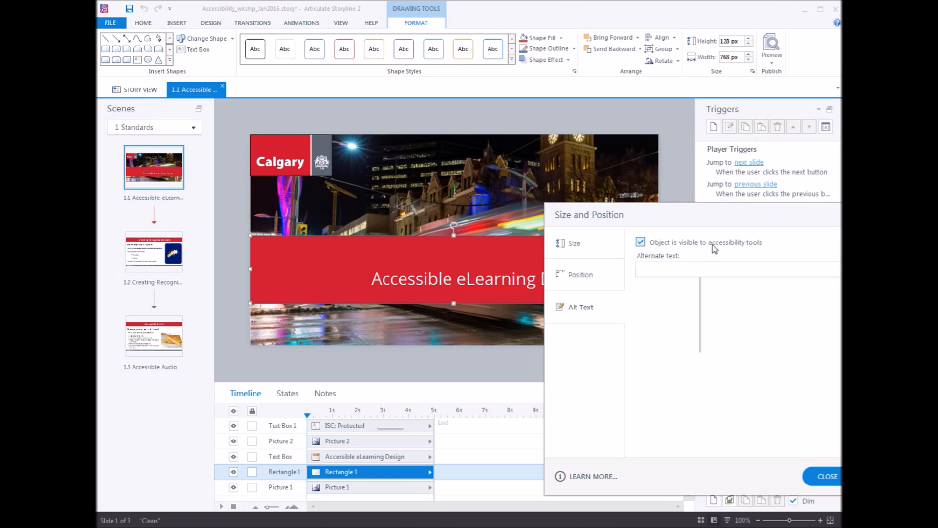
pyautogui.click(640, 242)
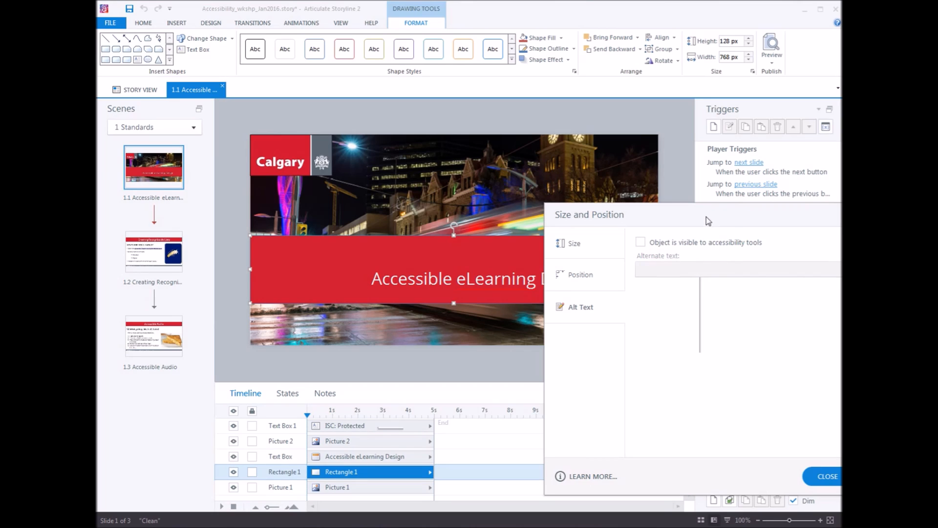